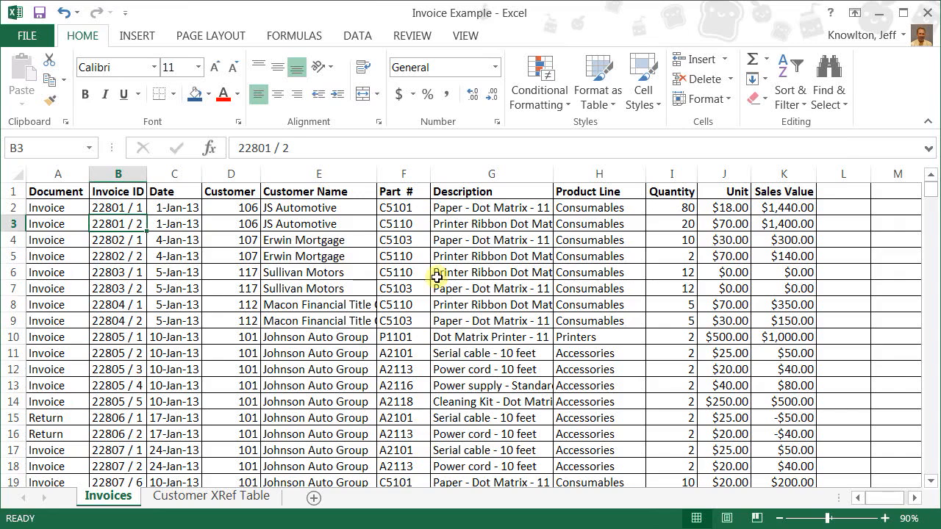
- Format the invoice data range A1:K508 as a table with headers, using the light blue gridded Medium style
left_click(333, 324)
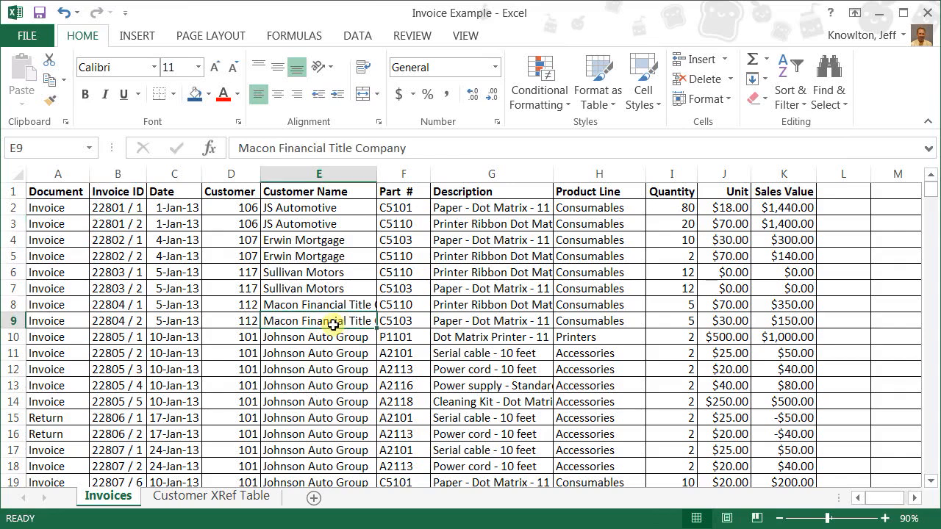
key("ctrl+a")
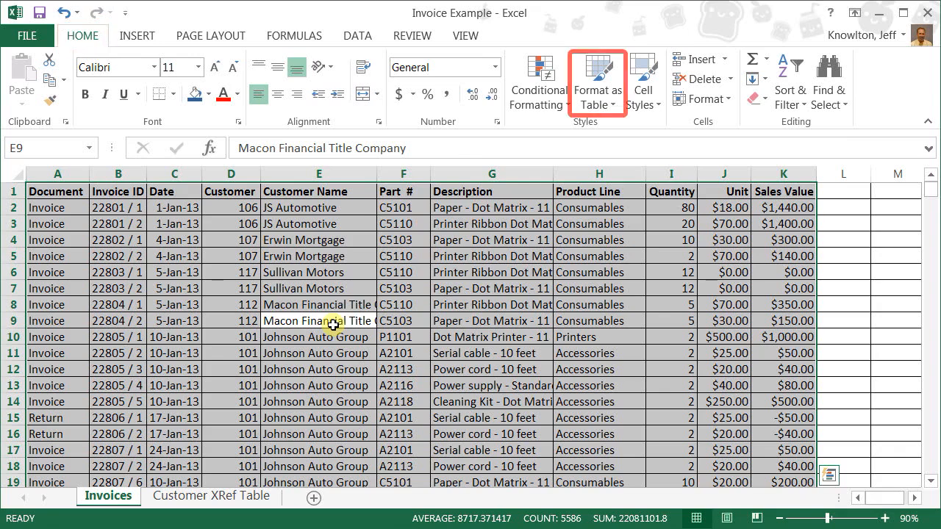
left_click(602, 103)
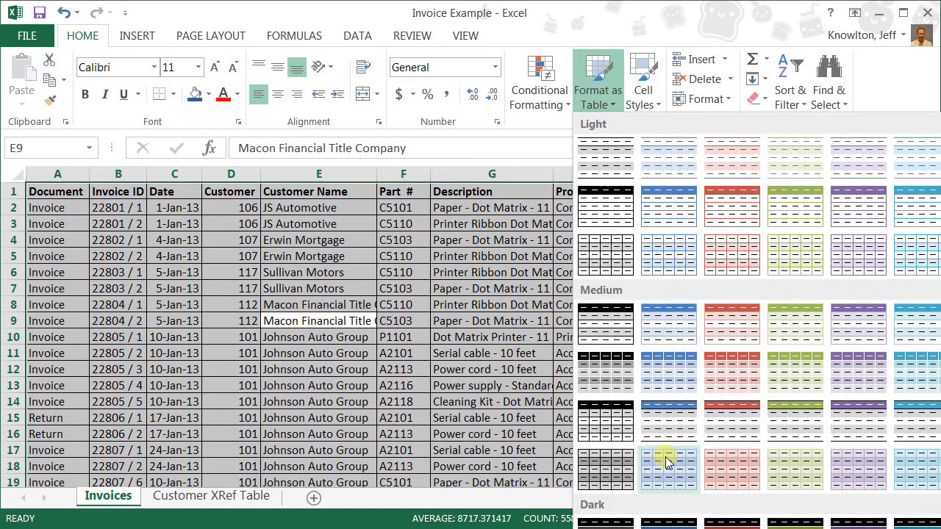
left_click(665, 463)
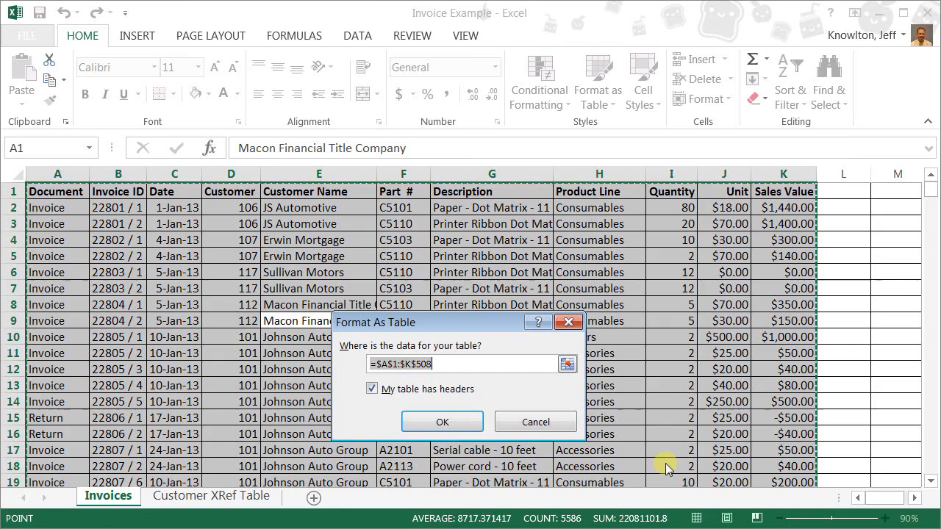
left_click(451, 421)
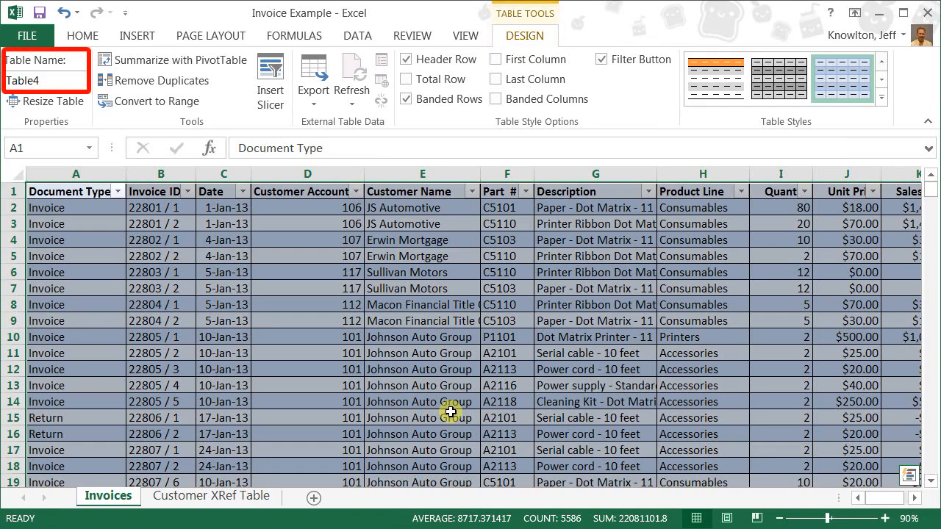
- Name the table InvoiceData and view the filter options of the Customer Name column
left_click(63, 75)
type("InvoiceData")
key("Return")
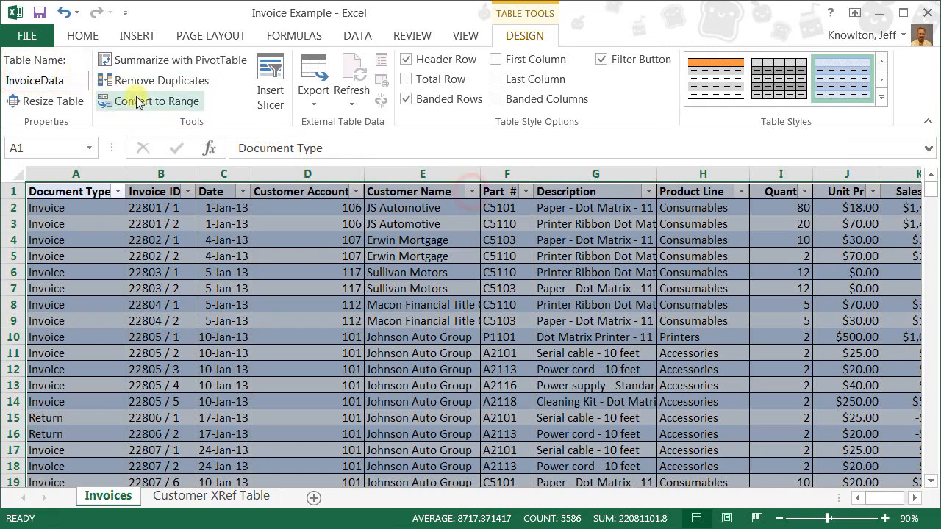
left_click(472, 194)
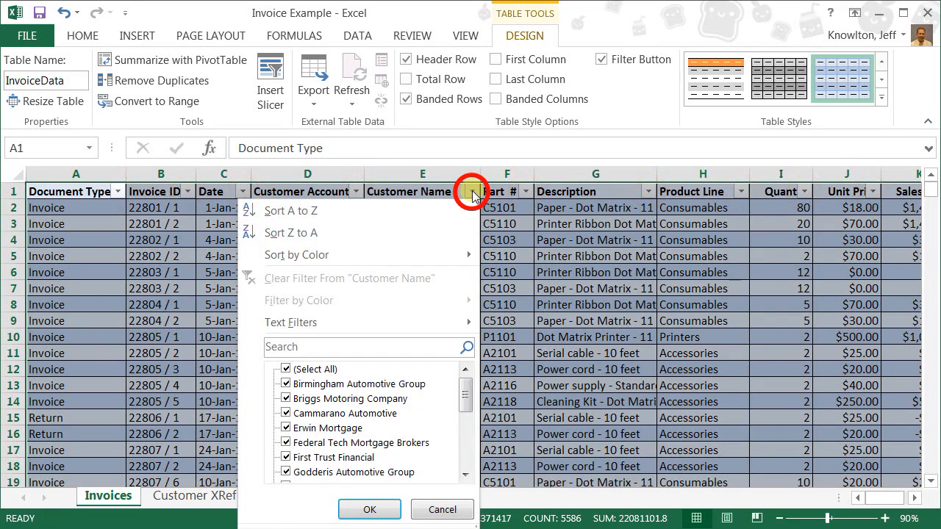
left_click(473, 194)
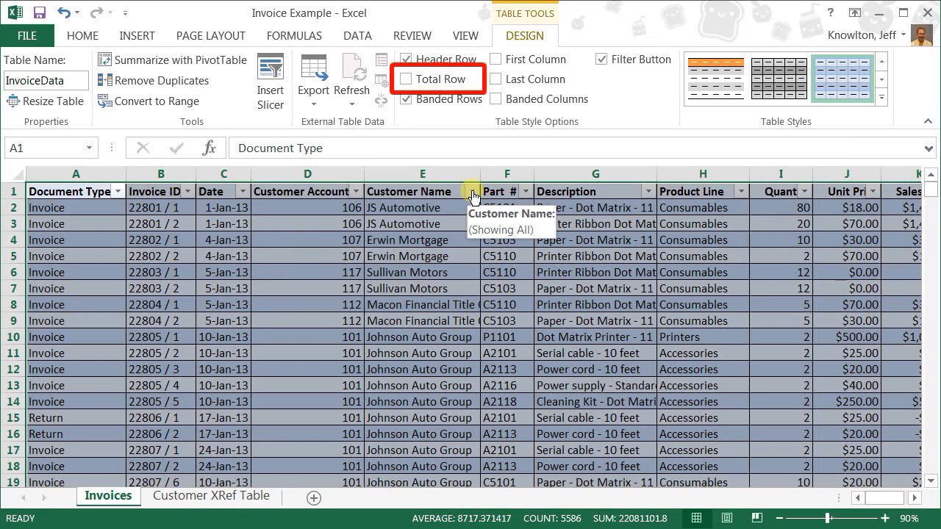
- Add a total row to the InvoiceData table and set the Quantity column's total to Sum
left_click(406, 80)
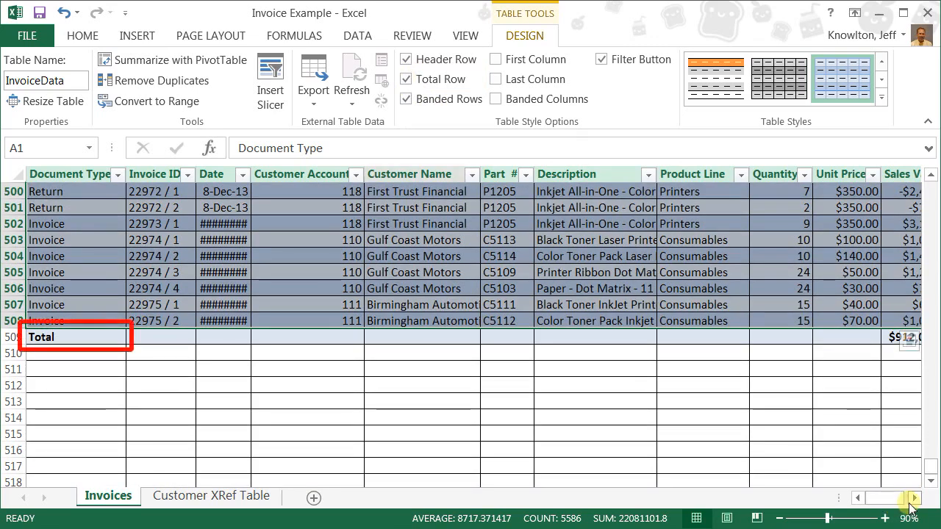
left_click(913, 500)
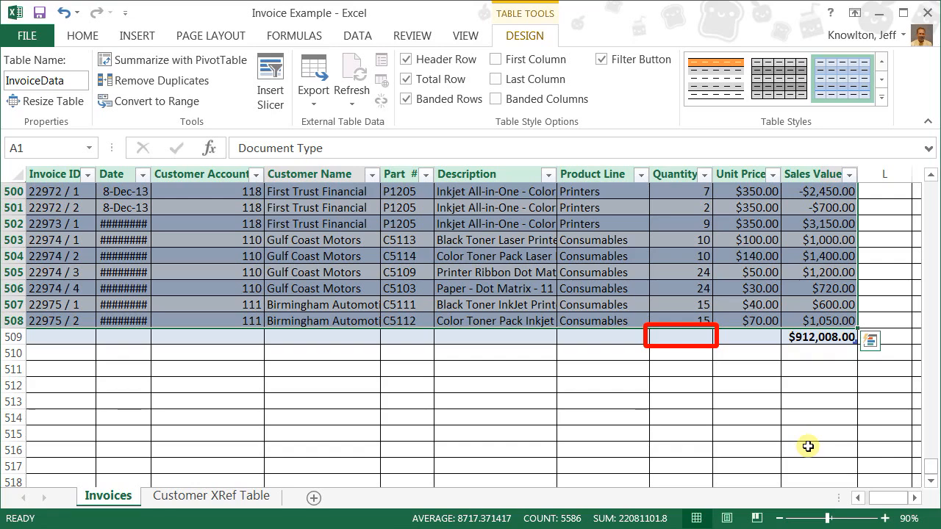
left_click(684, 336)
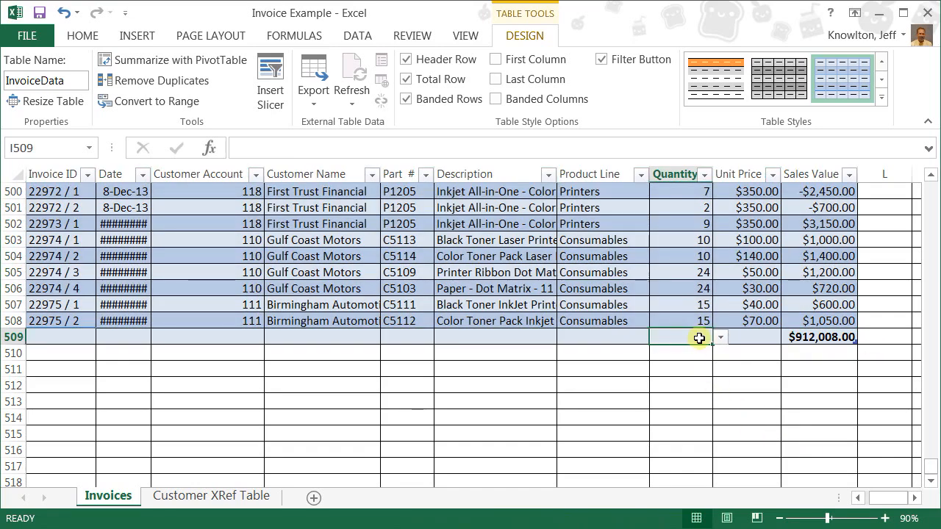
left_click(721, 337)
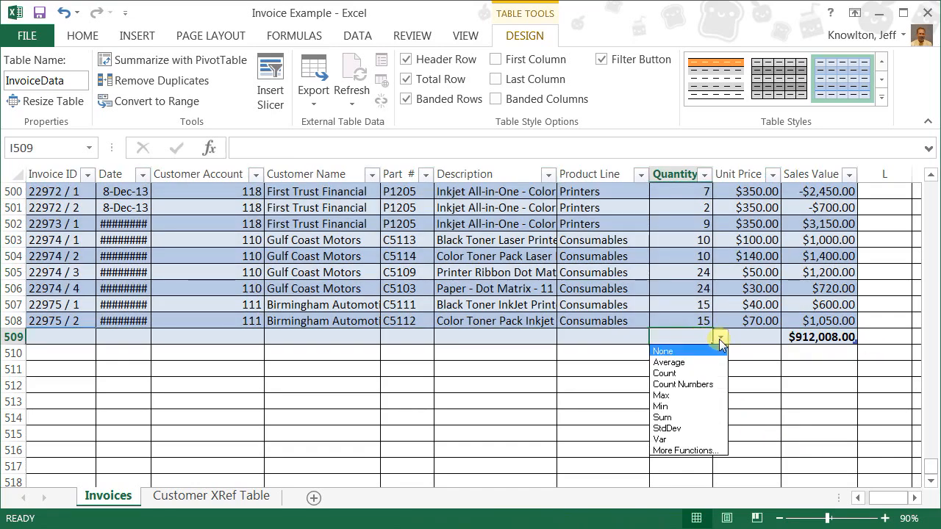
left_click(695, 418)
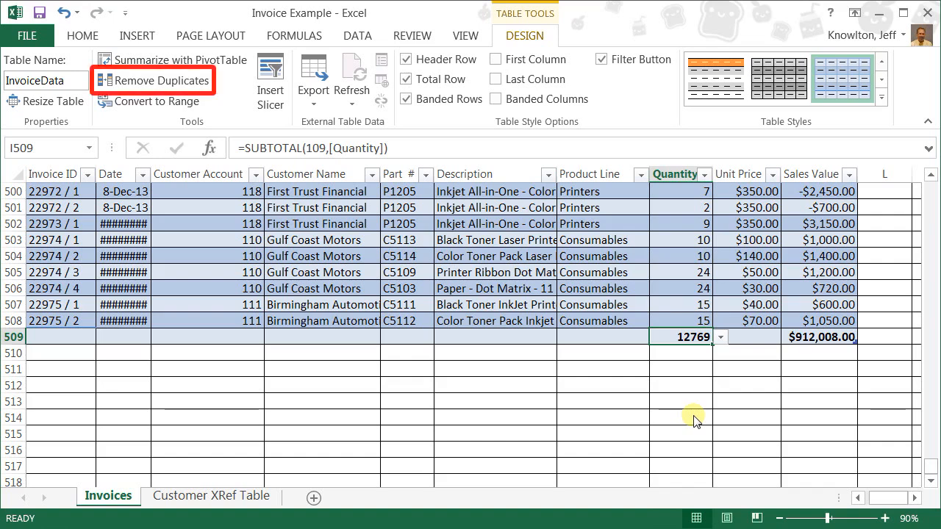
- Remove duplicate rows from the table, comparing only the Invoice ID column
left_click(202, 83)
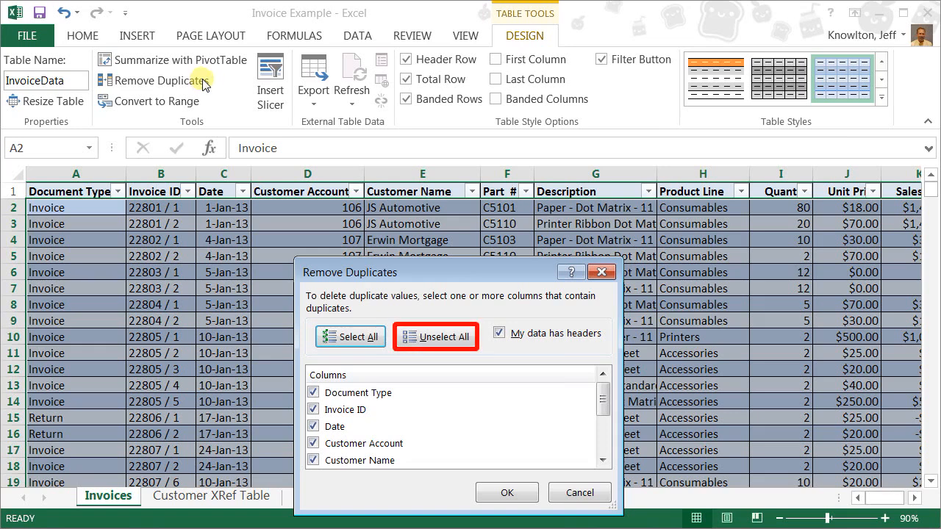
left_click(437, 340)
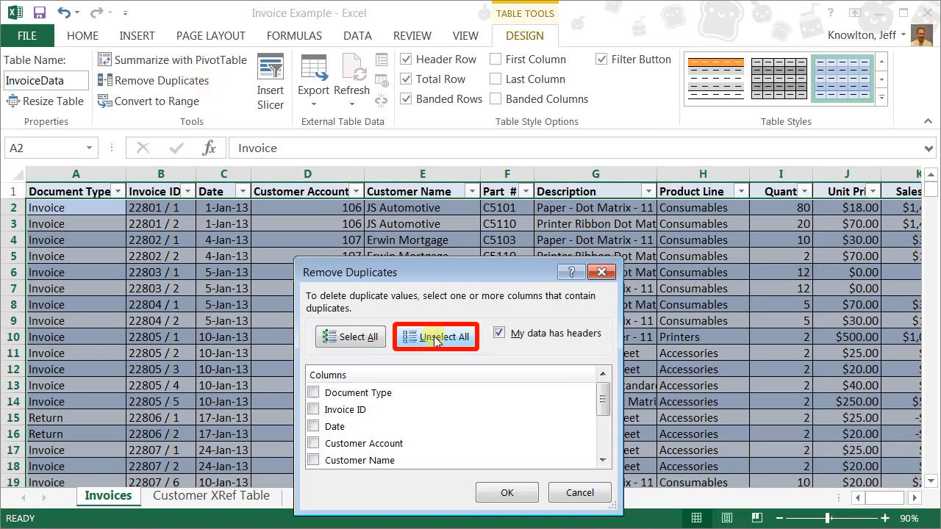
left_click(314, 411)
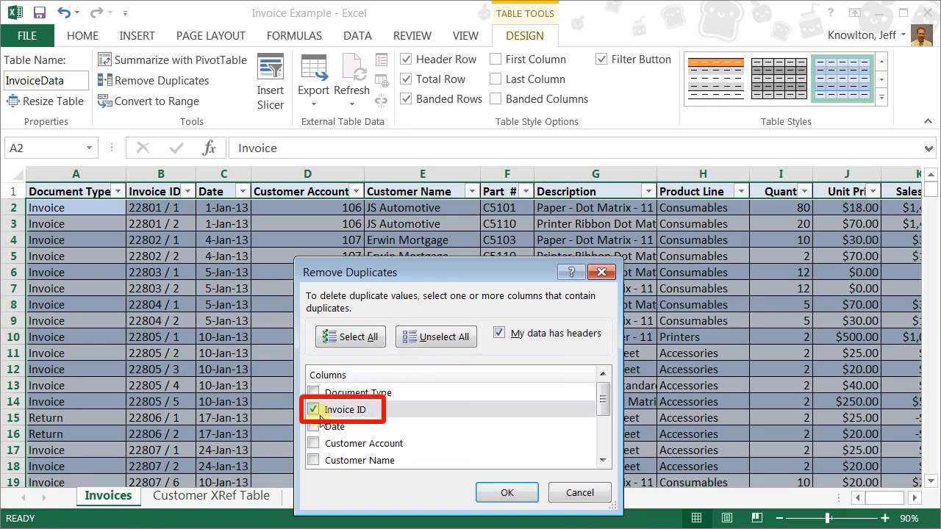
left_click(507, 499)
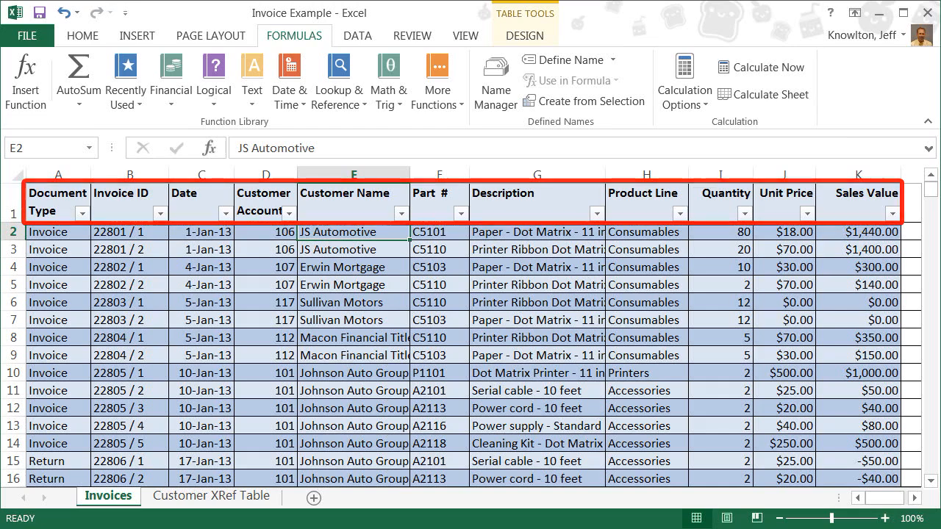
- Review the Customer XRef Table sheet, and insert a Region column before Part # in the Invoices table
left_click(258, 496)
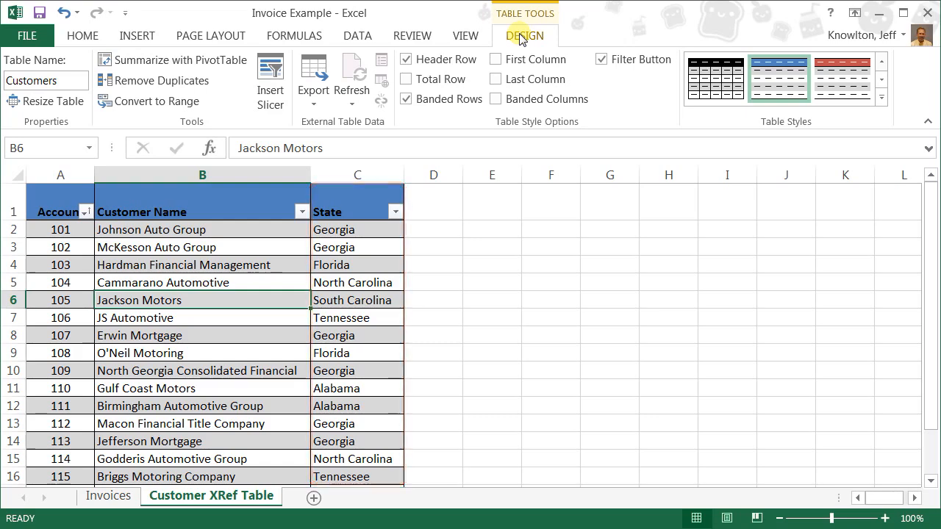
left_click(123, 497)
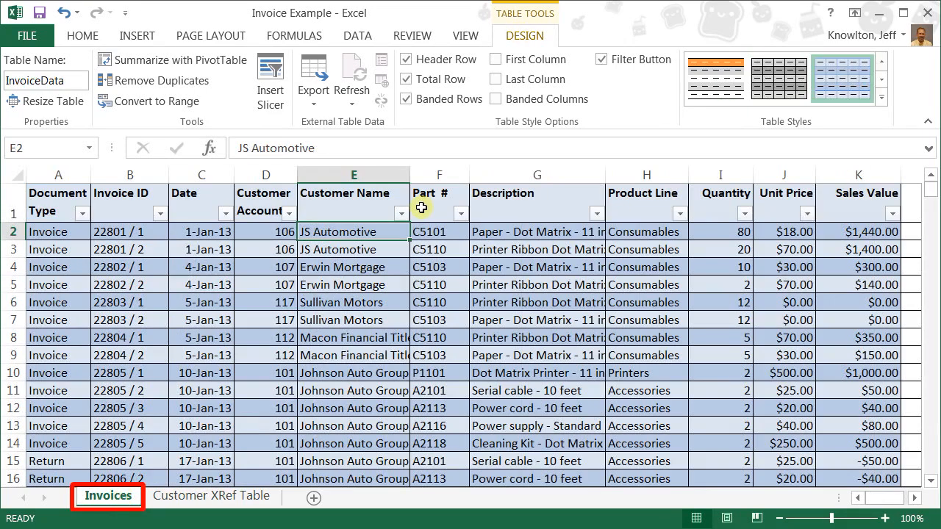
left_click(440, 175)
right_click(440, 175)
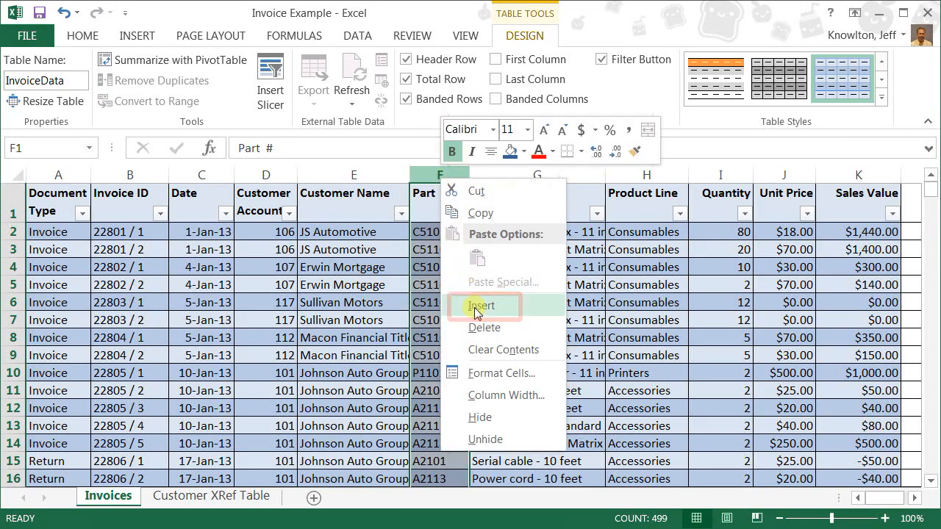
left_click(476, 304)
type("Co")
key("BackSpace")
key("BackSpace")
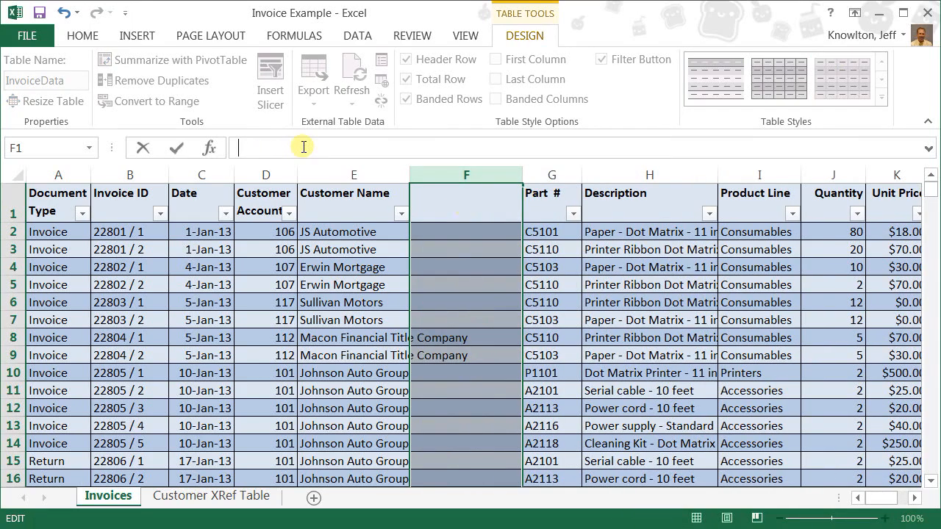
type("Region")
key("Return")
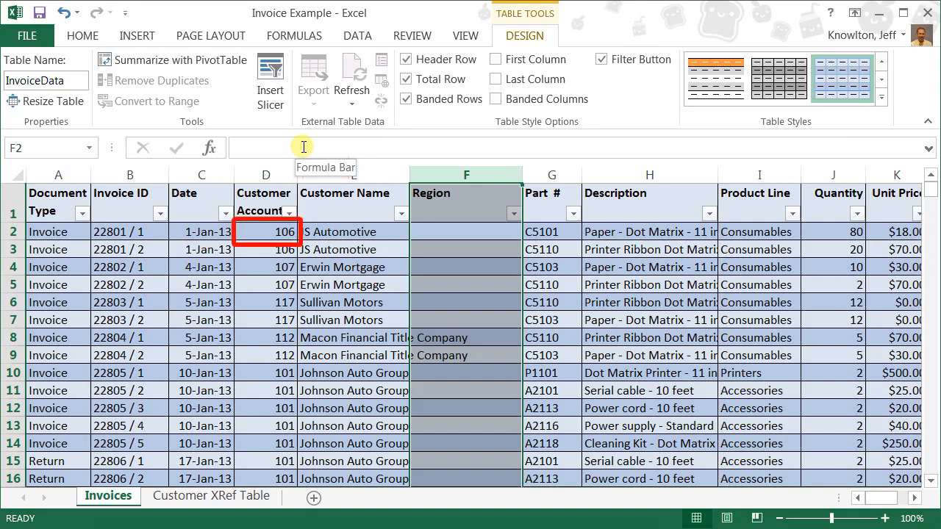
- Look up the first invoice's customer state on the Customer XRef Table sheet and enter Tennessee as its Region in F2
left_click(266, 231)
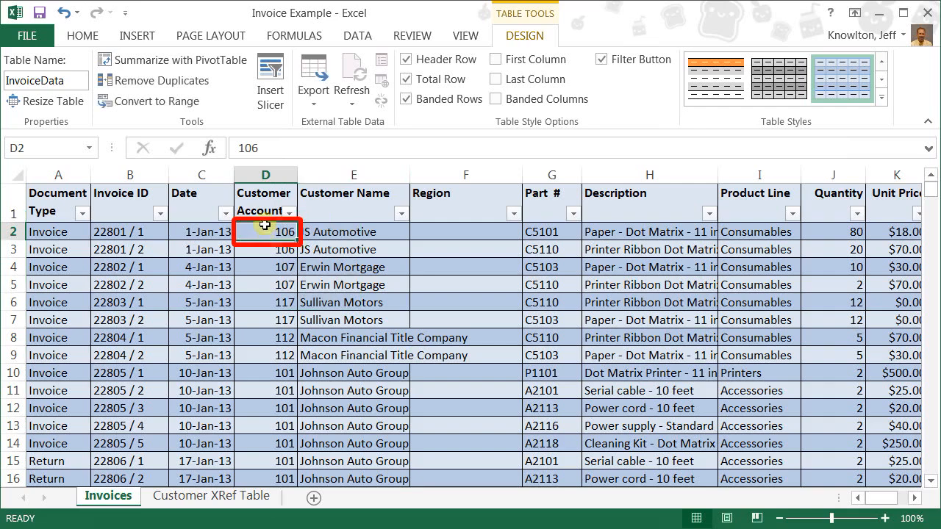
left_click(242, 496)
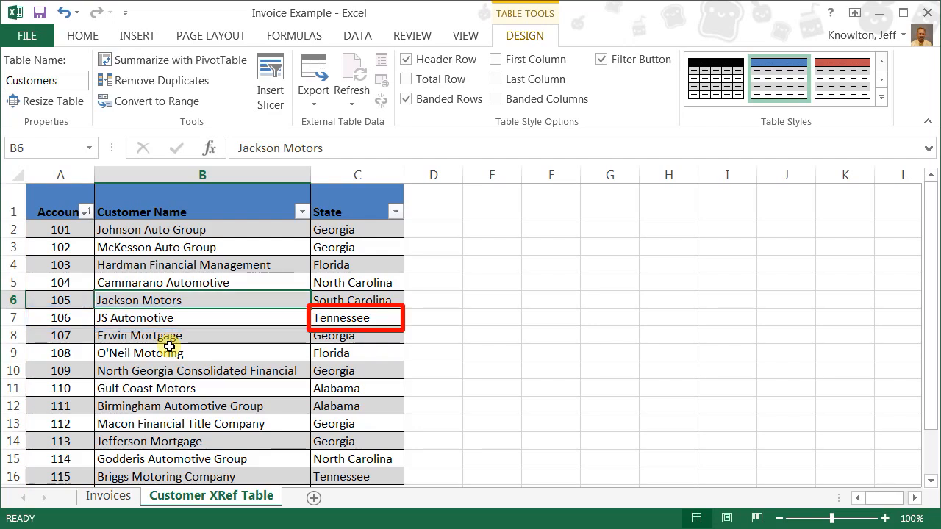
left_click(126, 495)
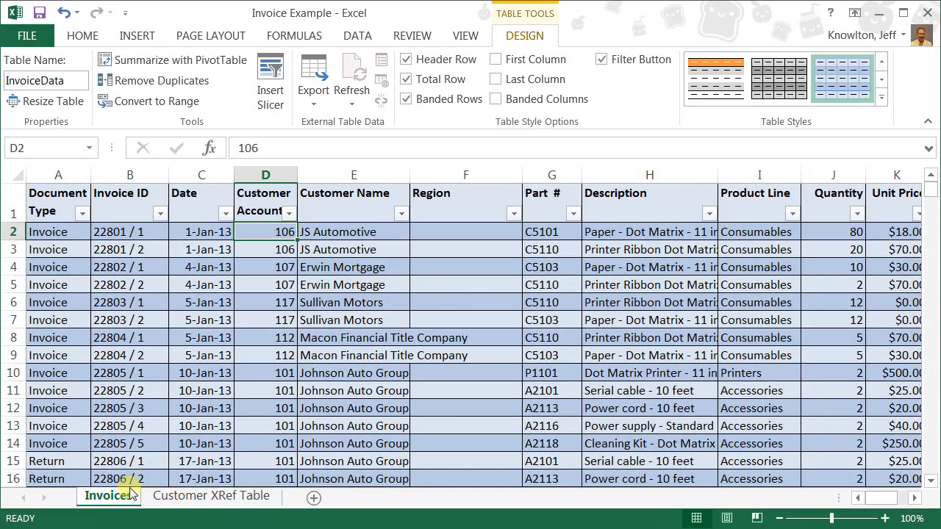
left_click(463, 231)
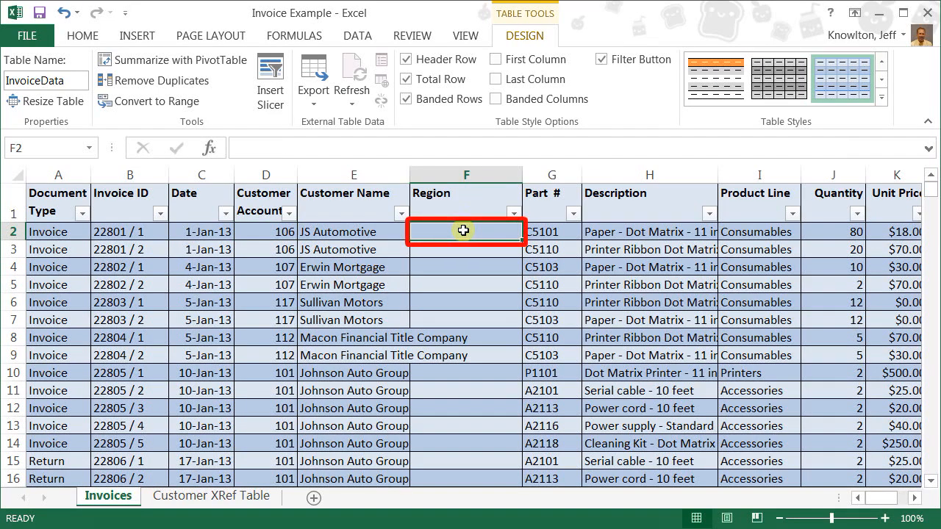
type("Tennessee")
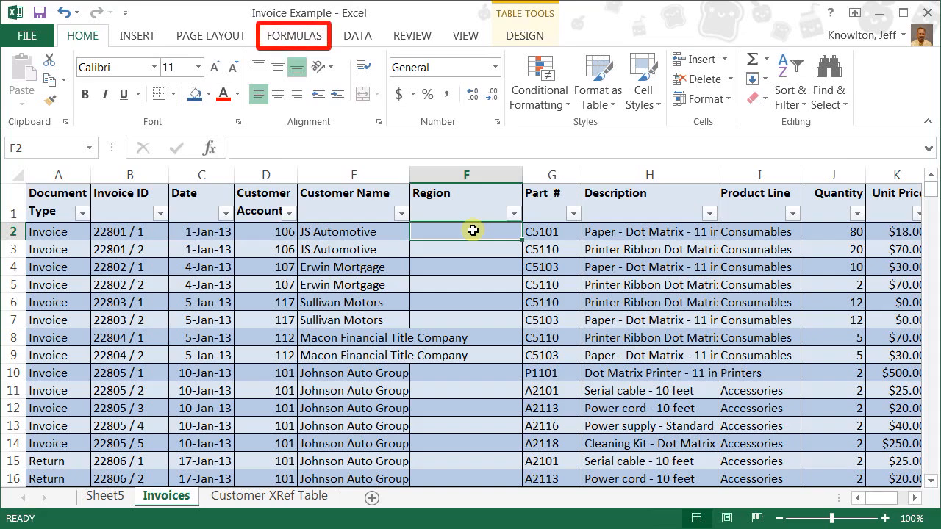
- Fill the Region column from F2 with a VLOOKUP of Customer Account in the Customers table, returning column 3
left_click(285, 36)
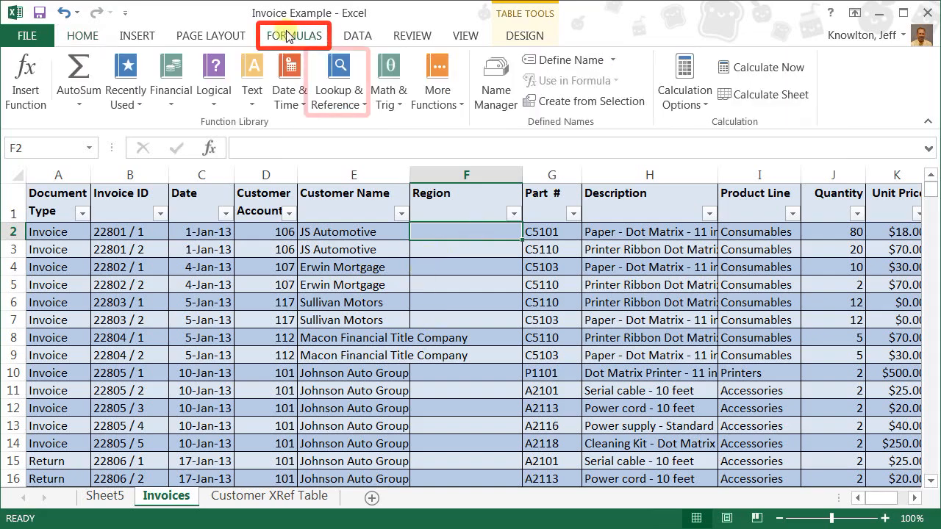
left_click(335, 105)
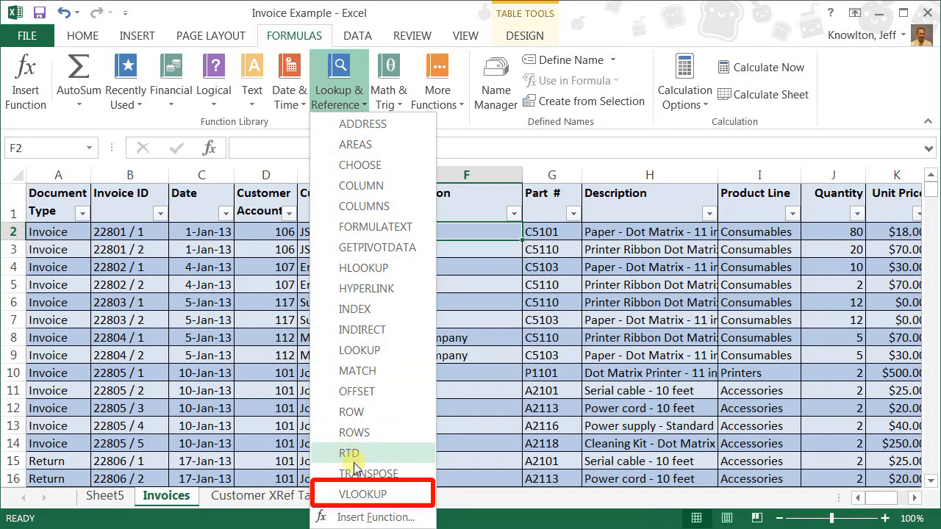
left_click(356, 494)
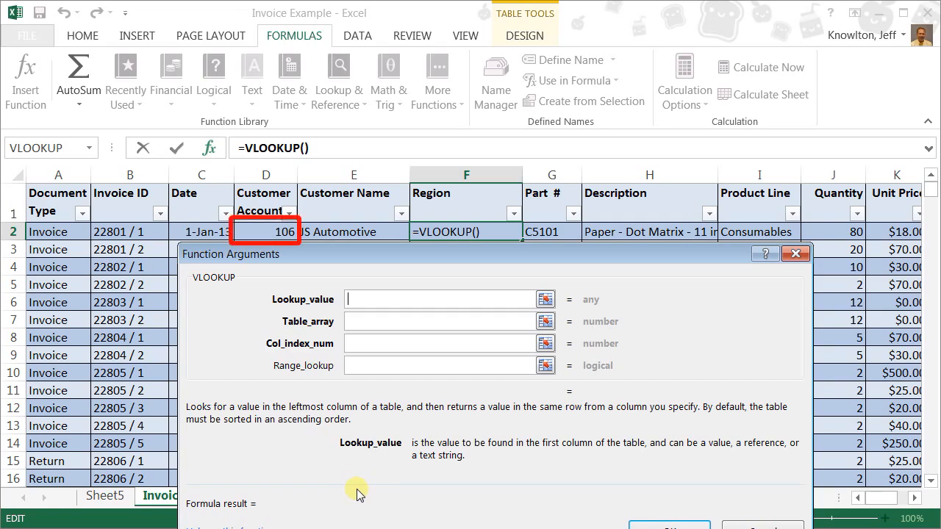
left_click(274, 232)
left_click(368, 324)
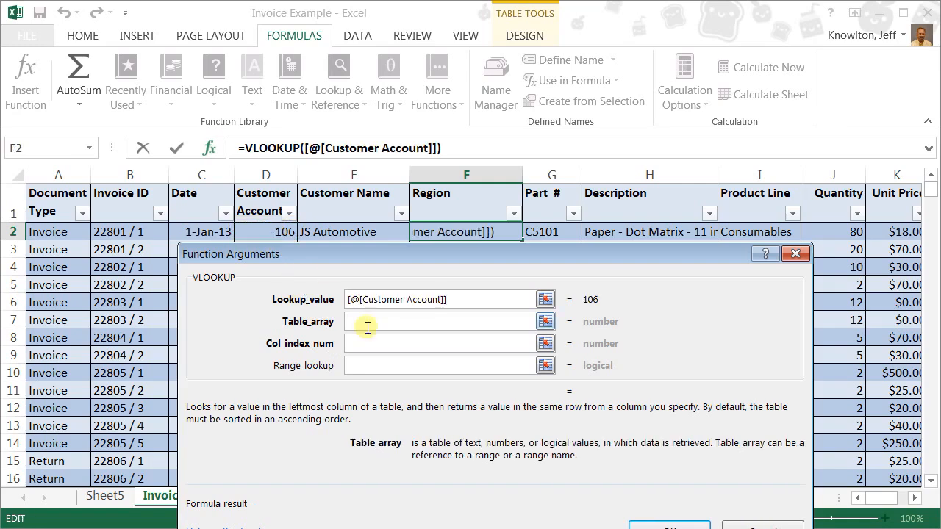
type("Customers")
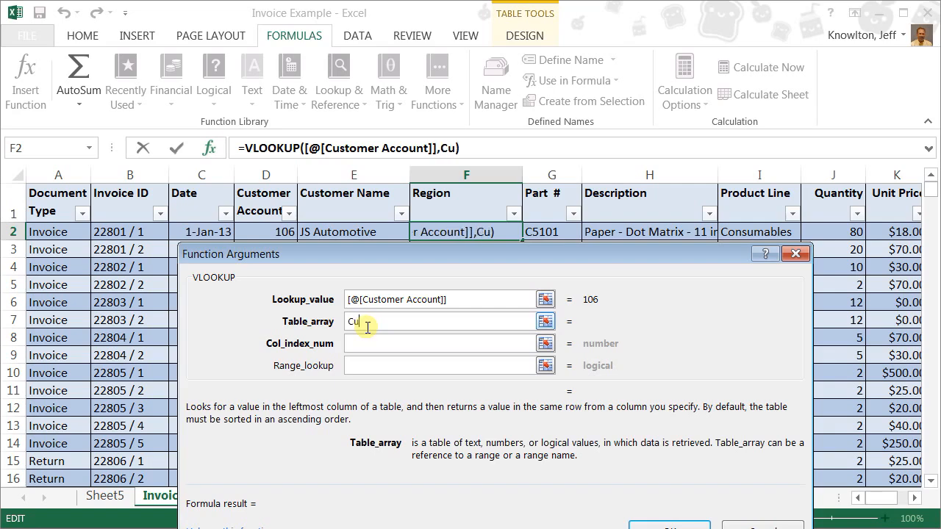
left_click(385, 345)
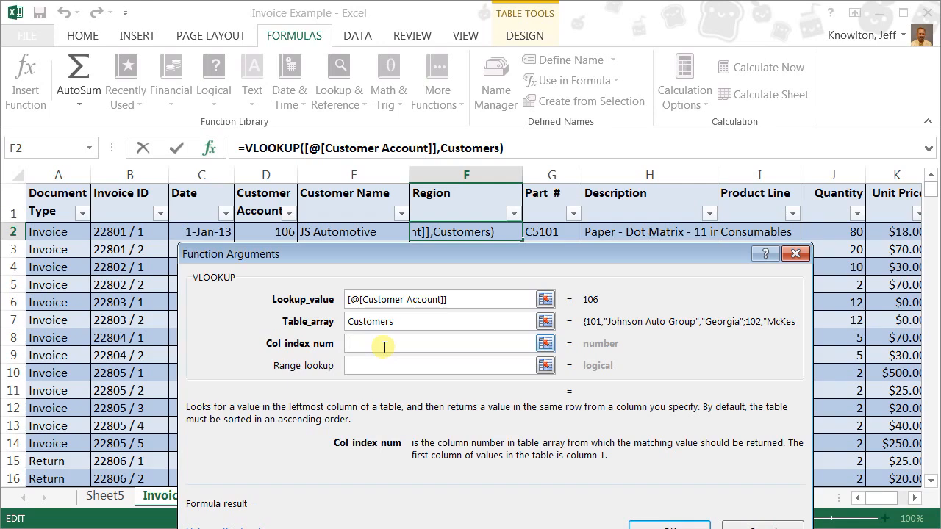
type("3")
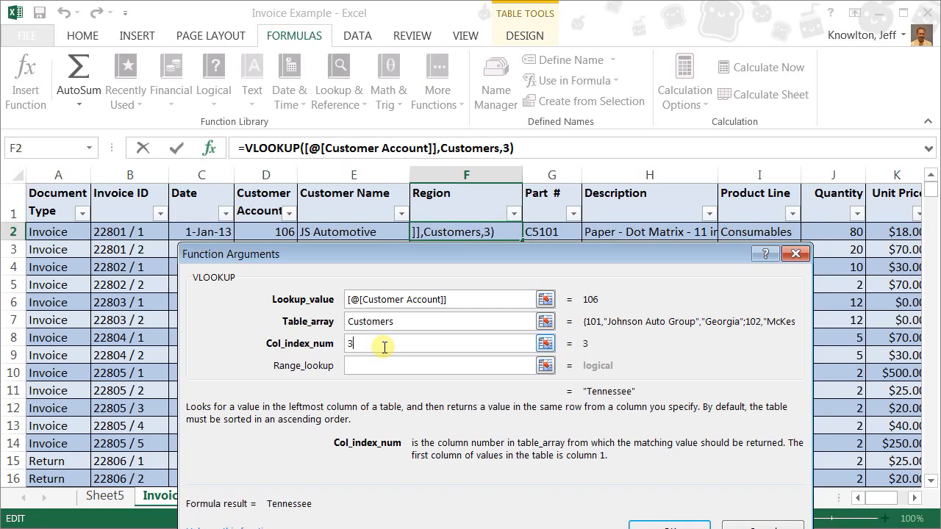
left_click(660, 527)
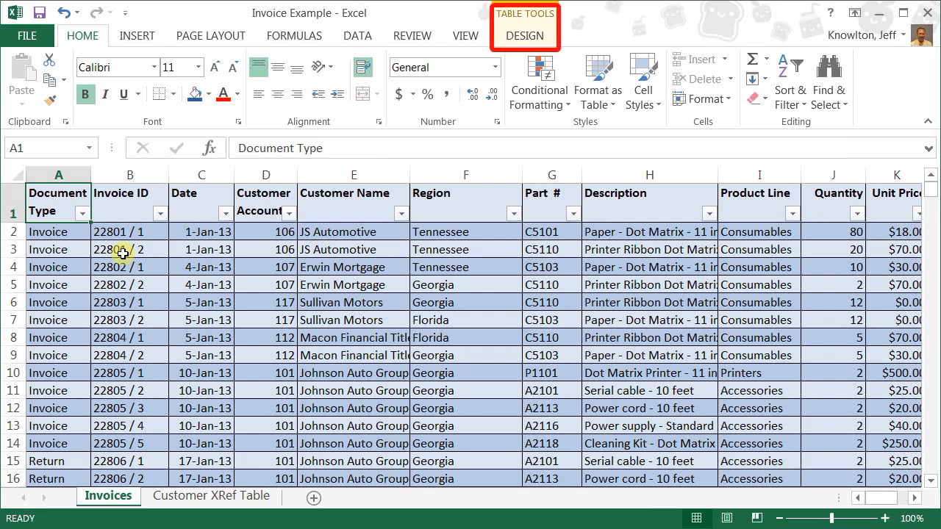
- Summarize the InvoiceData table in a PivotTable on a new worksheet, with Sales Value summed as the values field
left_click(527, 36)
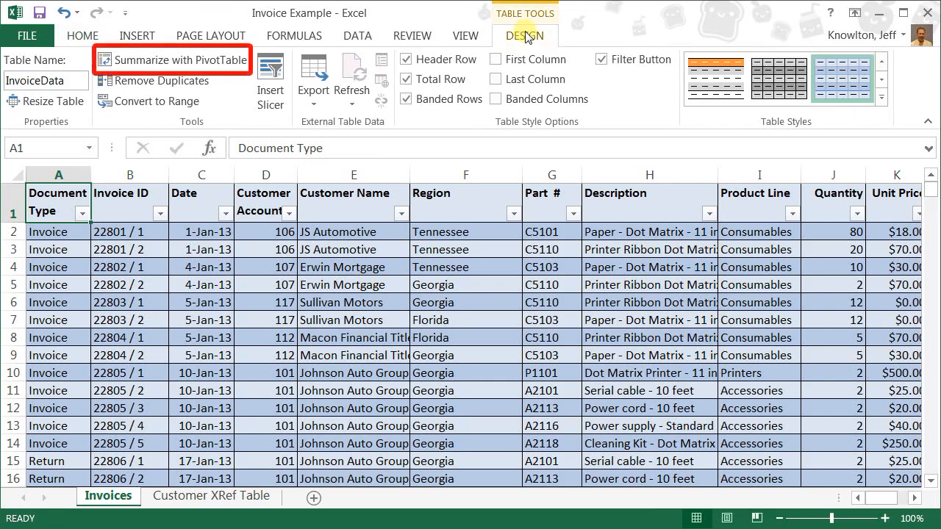
left_click(126, 68)
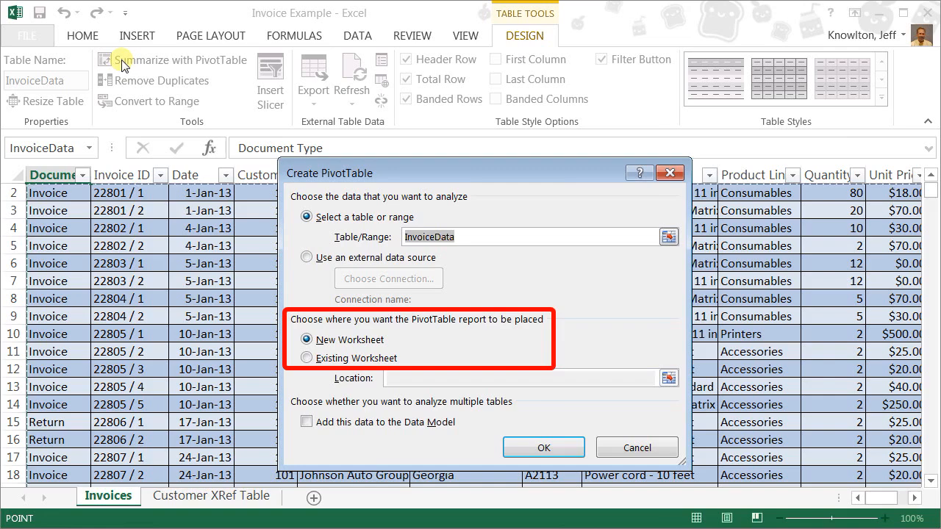
left_click(522, 447)
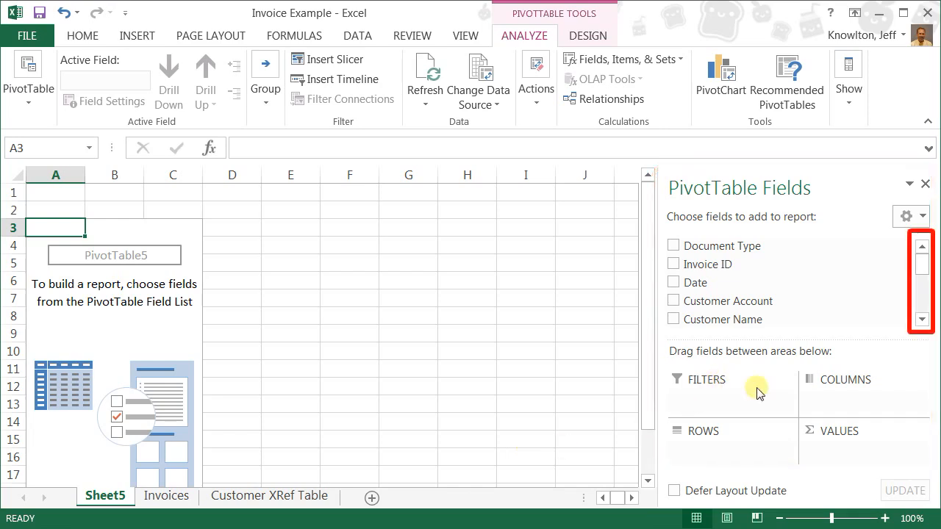
left_click(922, 301)
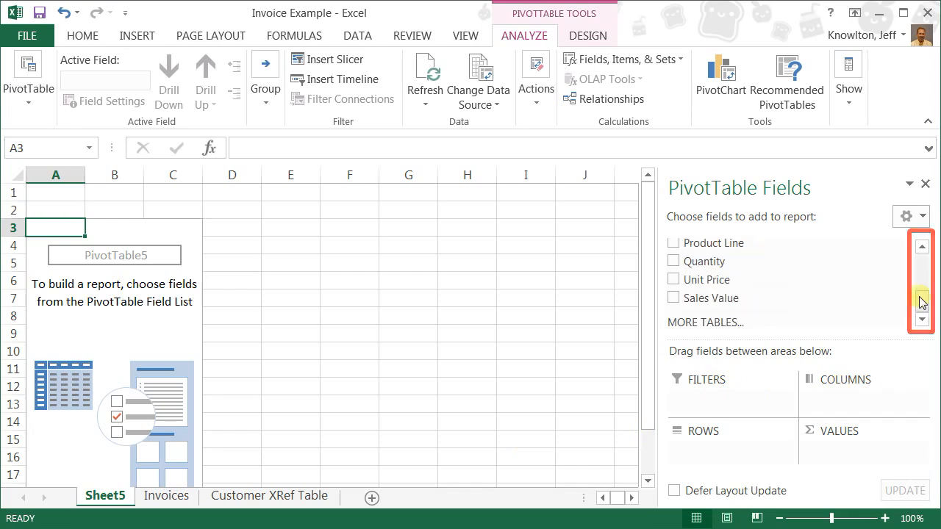
left_click_drag(725, 298, 836, 456)
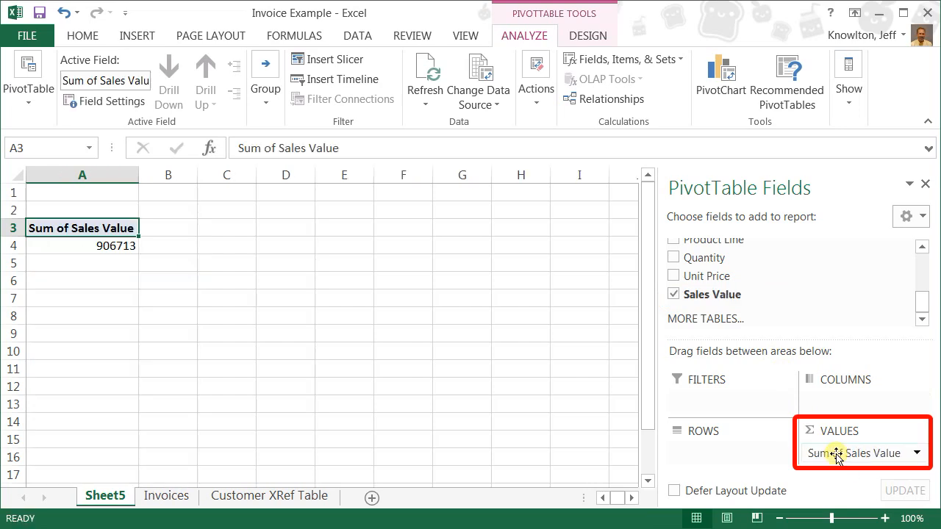
- Format the PivotTable's Sum of Sales Value field as Currency with the $ symbol and 0 decimal places
left_click(115, 246)
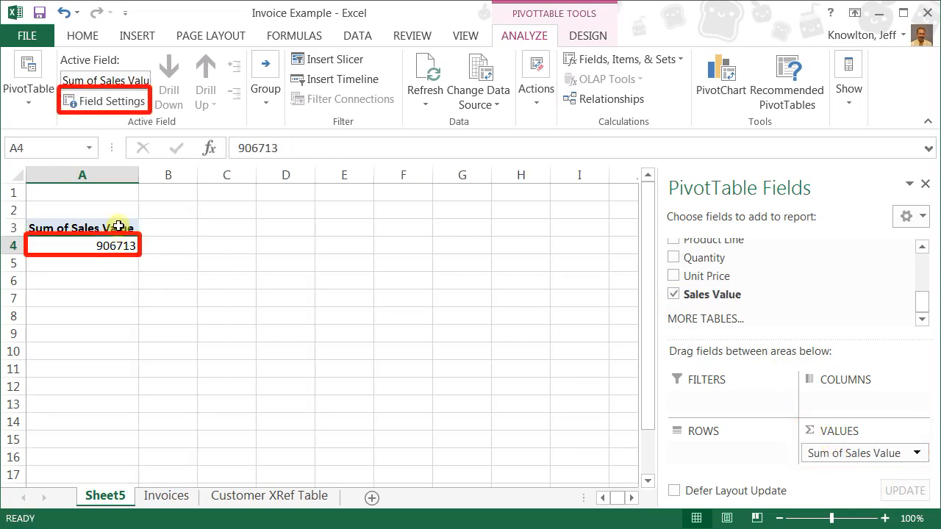
left_click(128, 104)
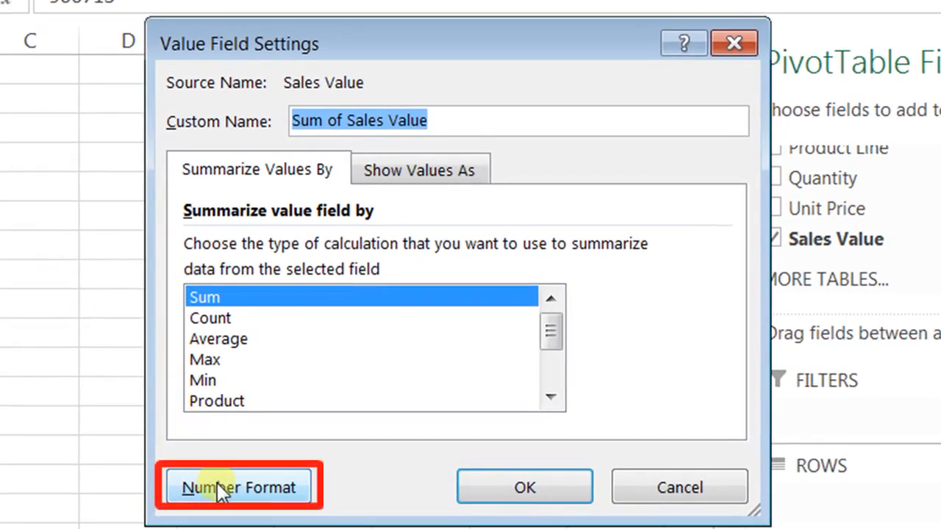
left_click(220, 489)
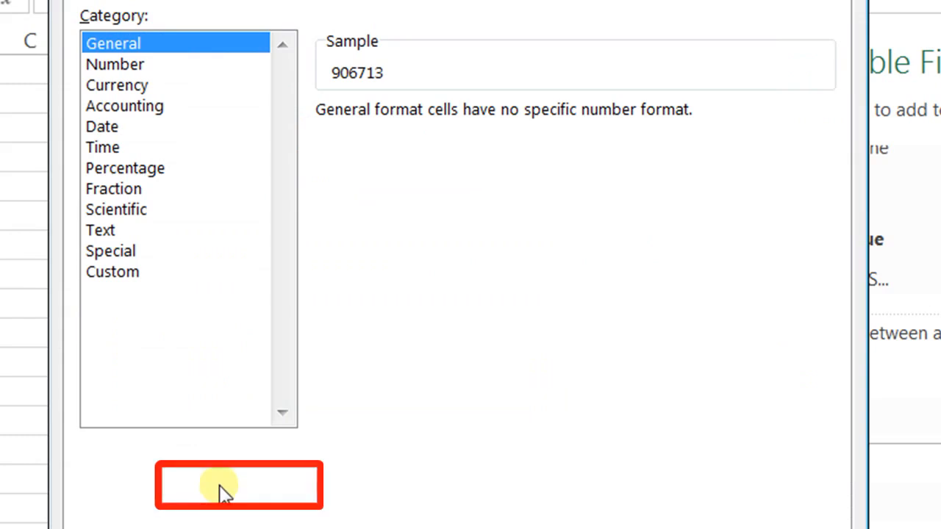
left_click(126, 87)
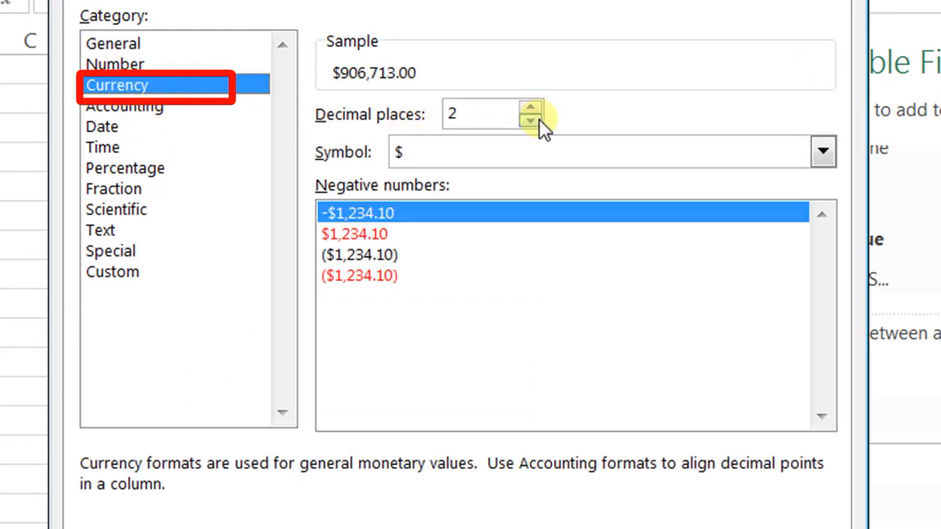
left_click(530, 121)
left_click(531, 121)
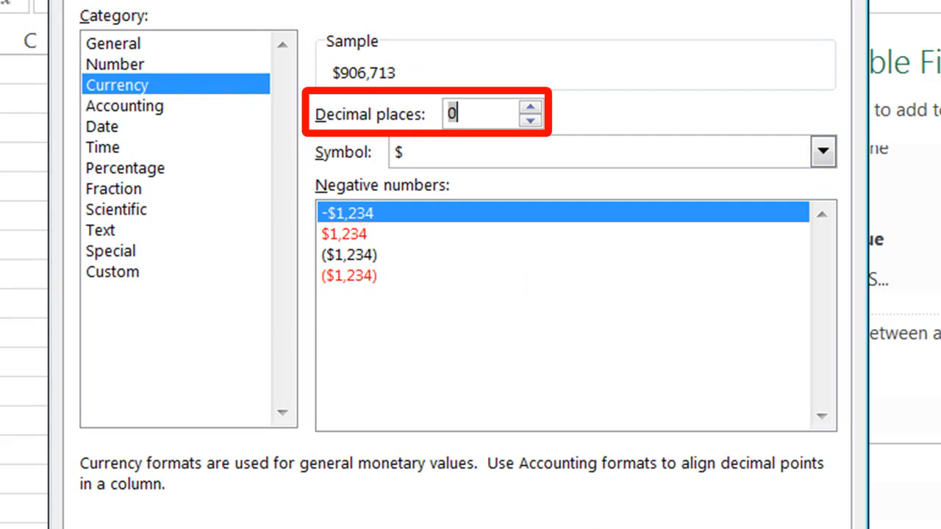
key("Return")
left_click(520, 481)
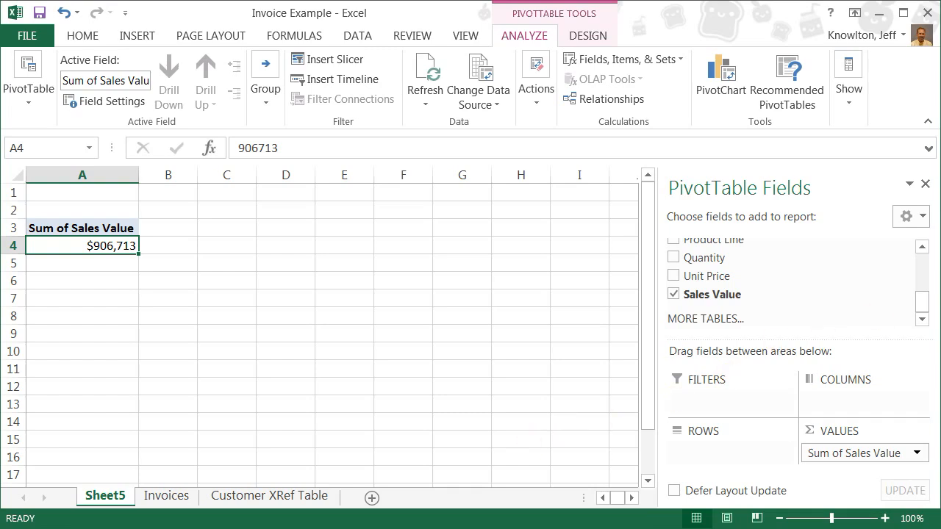
- Add Customer Name as the PivotTable's row field and sort the customers by Sum of Sales Value from largest to smallest
scroll(748, 246, "up", 2)
left_click_drag(748, 246, 730, 459)
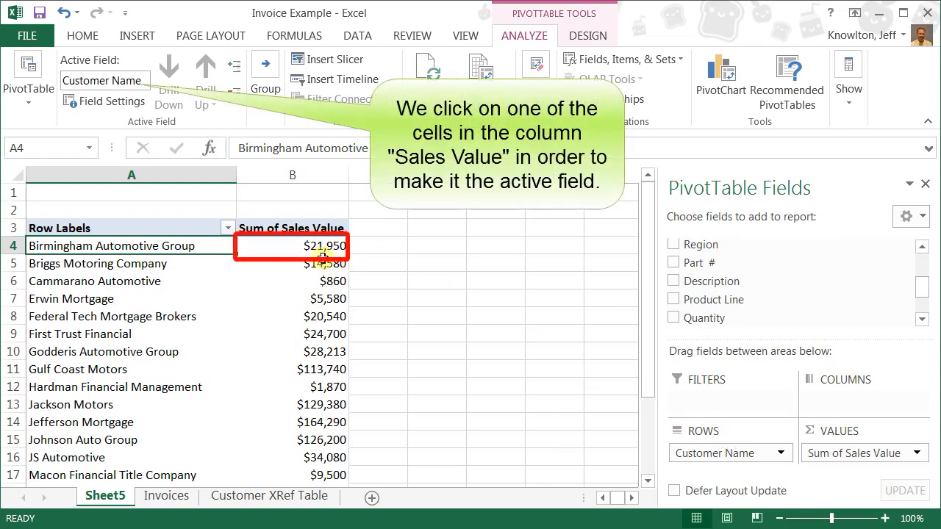
left_click(299, 246)
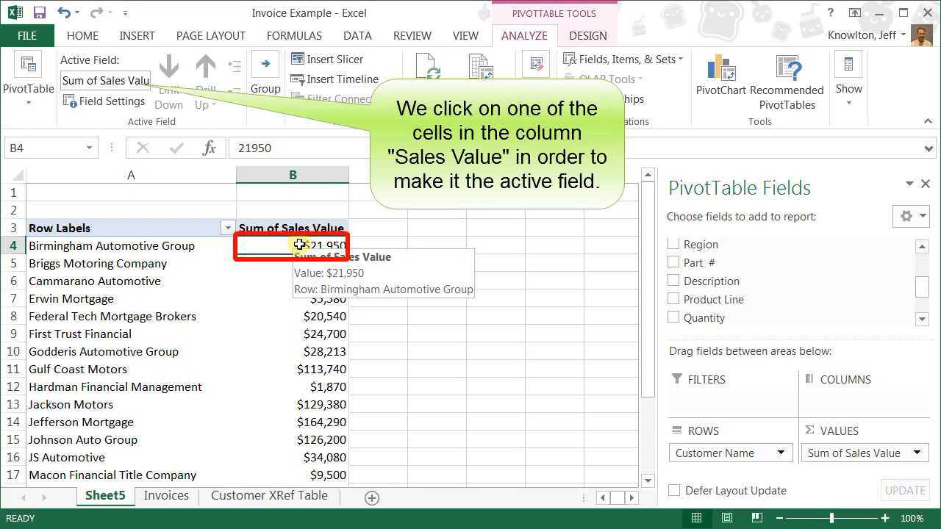
right_click(300, 245)
mouse_move(335, 348)
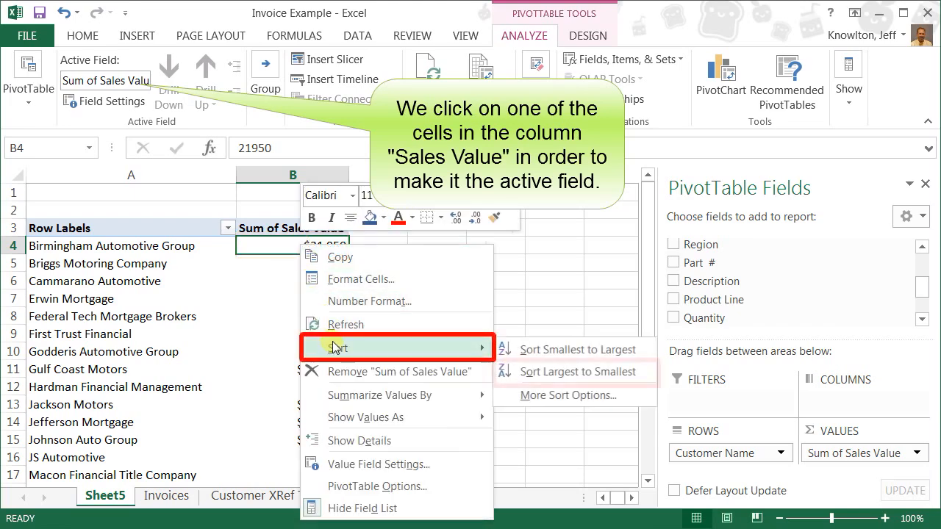
left_click(534, 374)
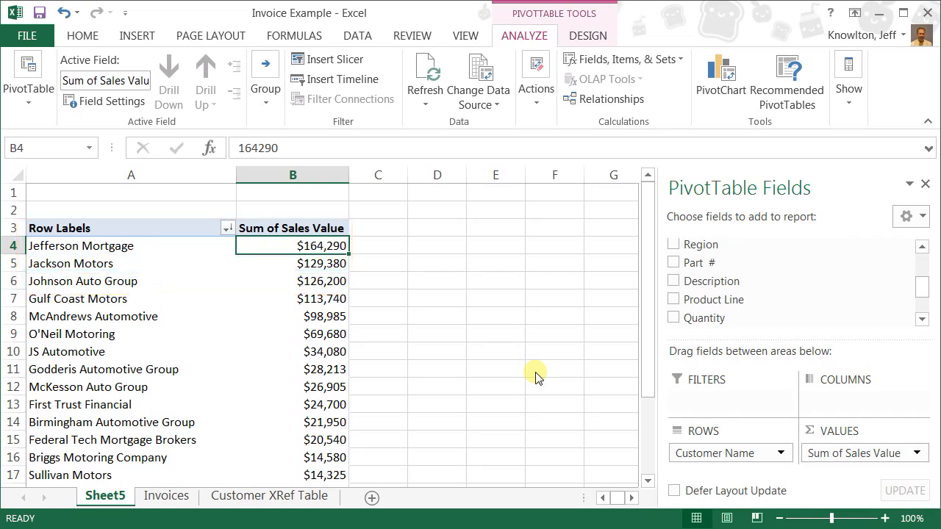
- Replace Customer Name with Description as the PivotTable's row field and sort the items by Sum of Sales Value from largest to smallest
left_click(921, 246)
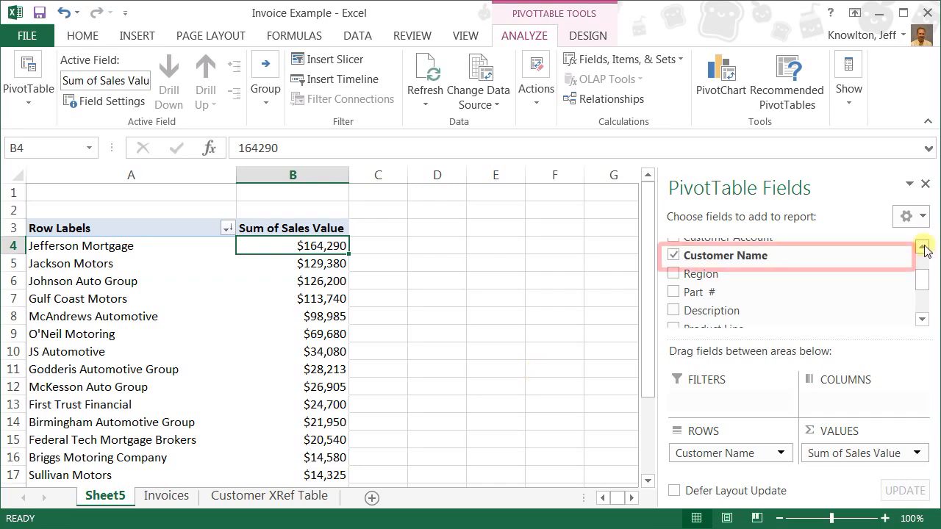
left_click(673, 256)
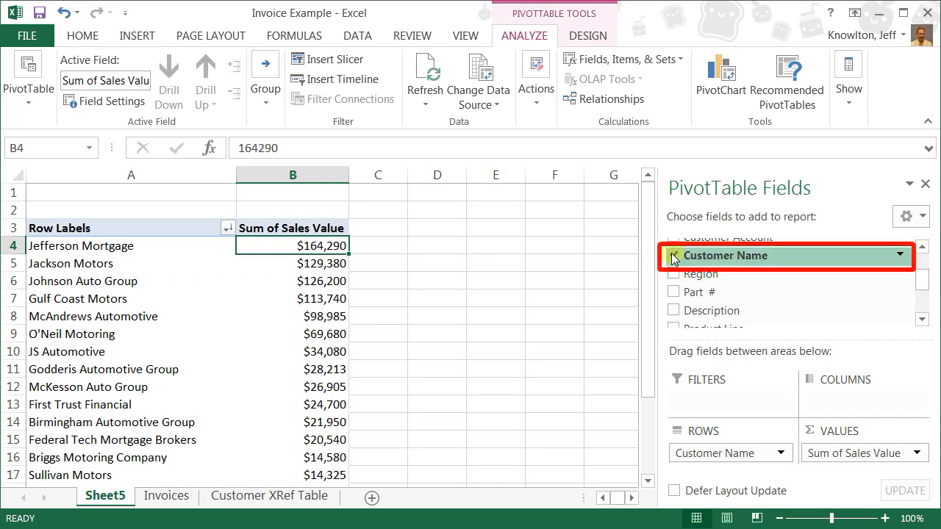
left_click(673, 311)
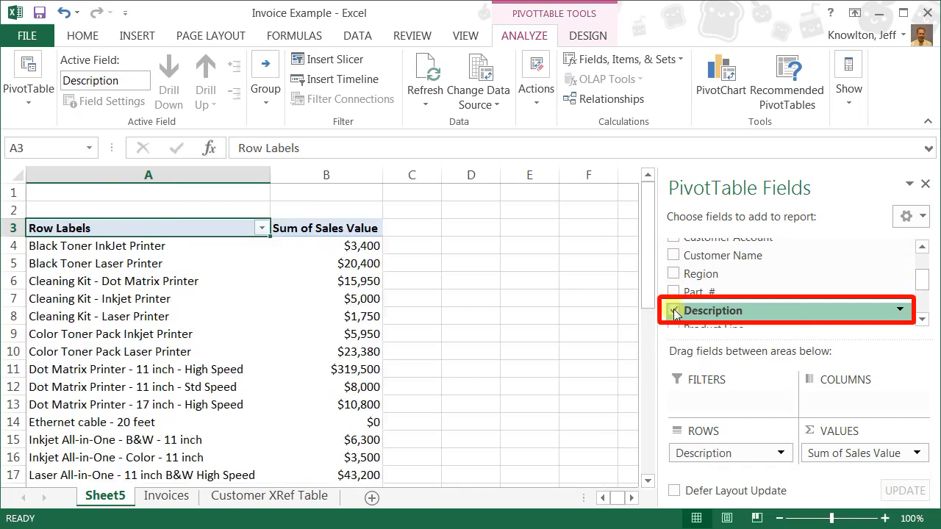
left_click(347, 246)
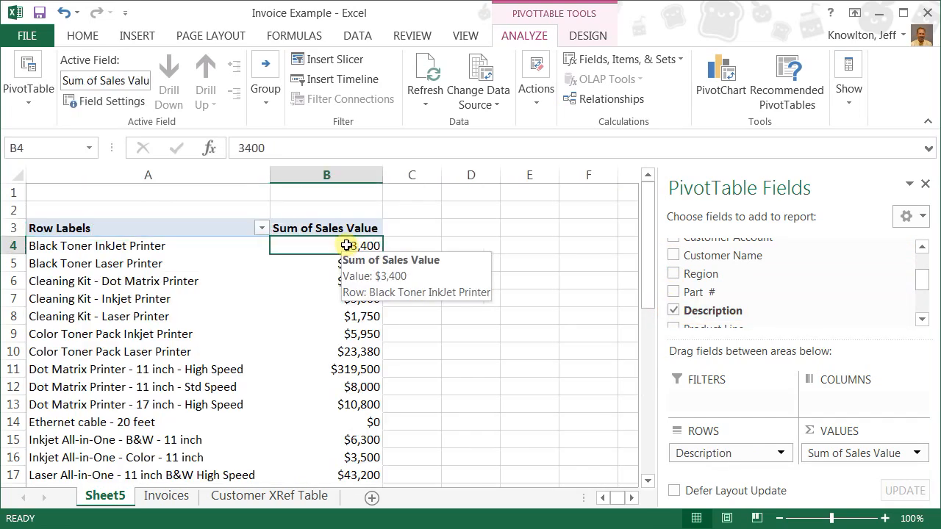
right_click(347, 245)
mouse_move(385, 350)
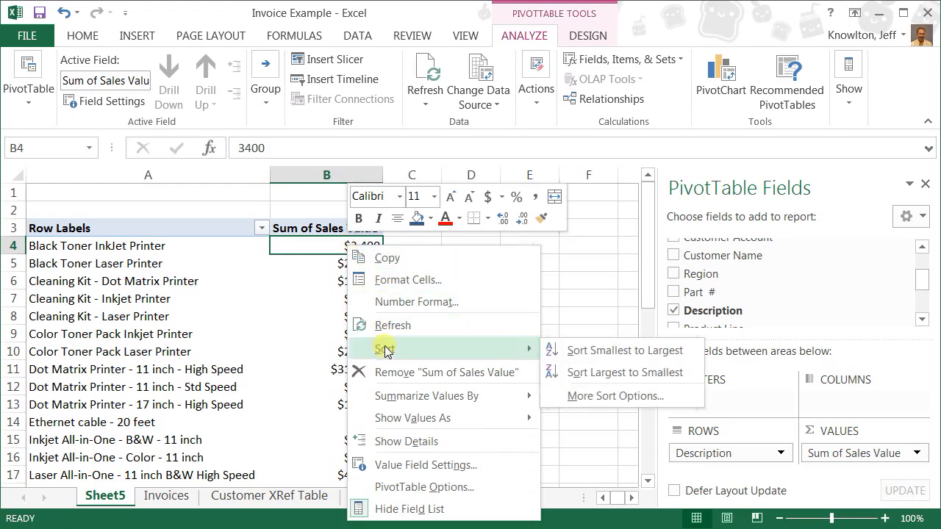
left_click(588, 374)
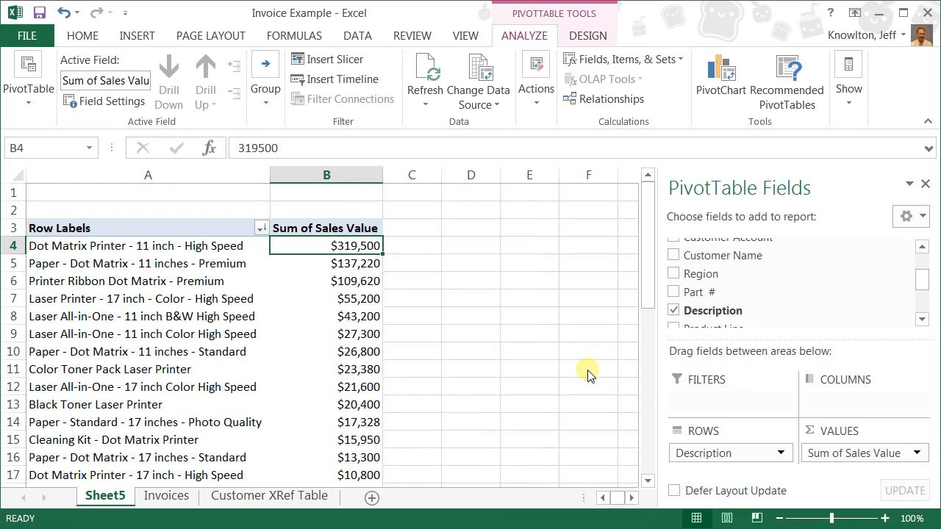